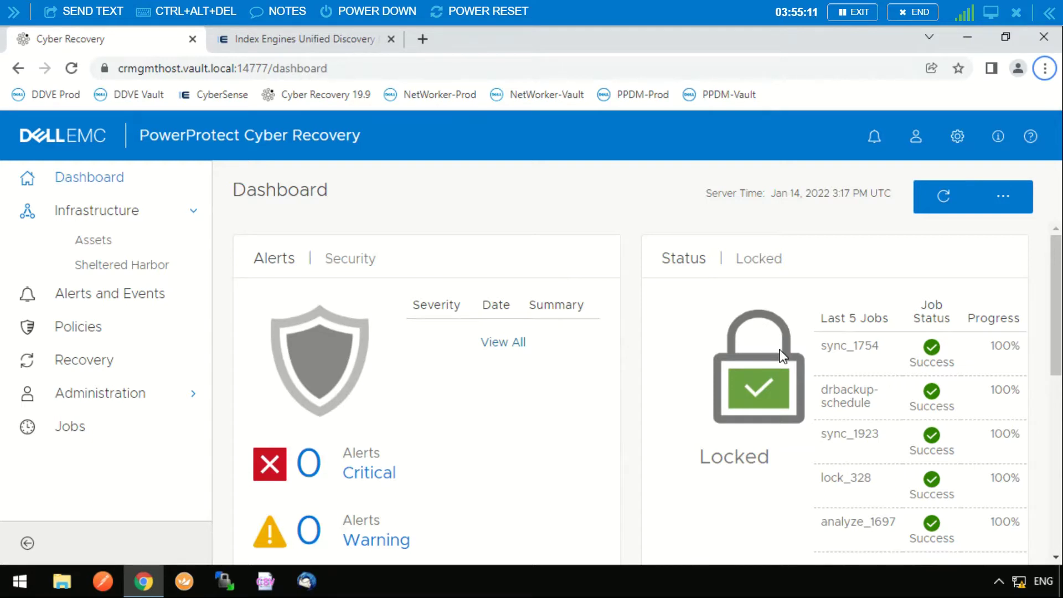
# Show the Policies Copies tab listing the Sep 8, 2021 NetWorker-FS copy analysed as Good.
pyautogui.click(103, 318)
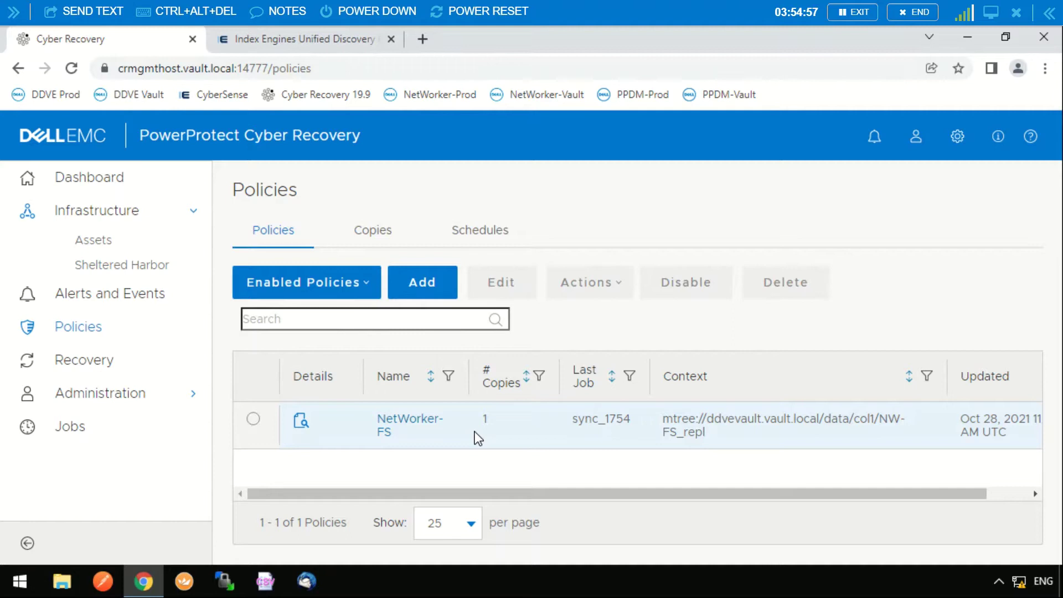
pyautogui.click(399, 245)
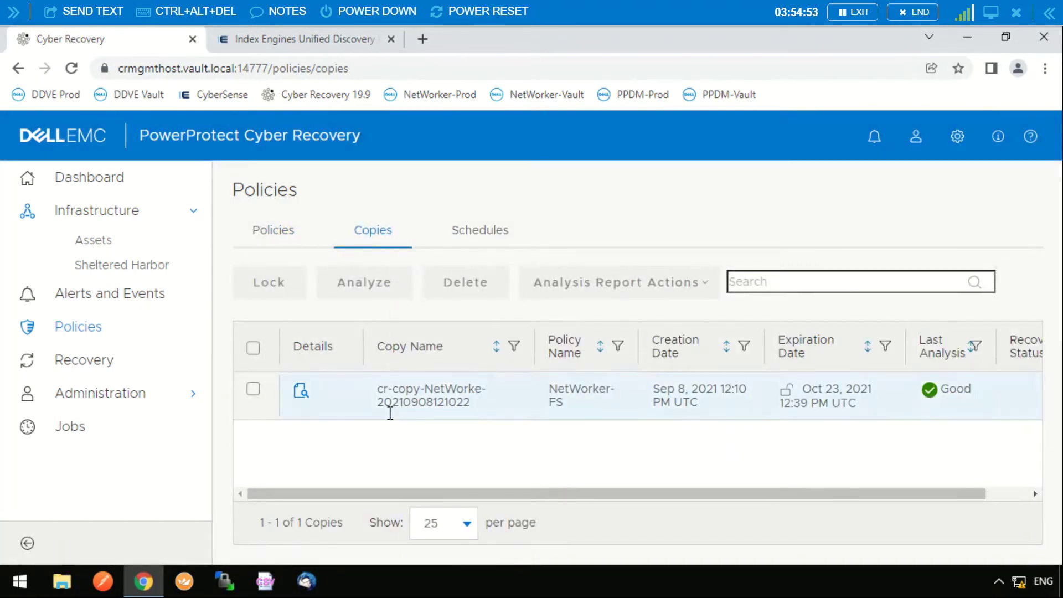
# Apply a 12-hour retention lock to the Sep 8, 2021 copy, moving its expiry to Jan 15, 2022.
pyautogui.click(253, 390)
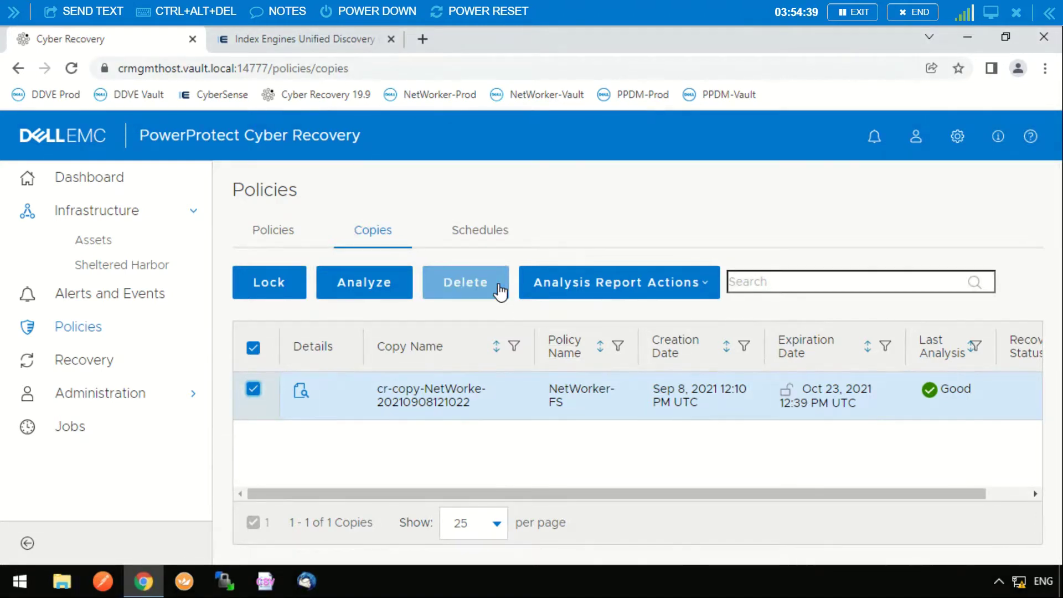
pyautogui.click(272, 287)
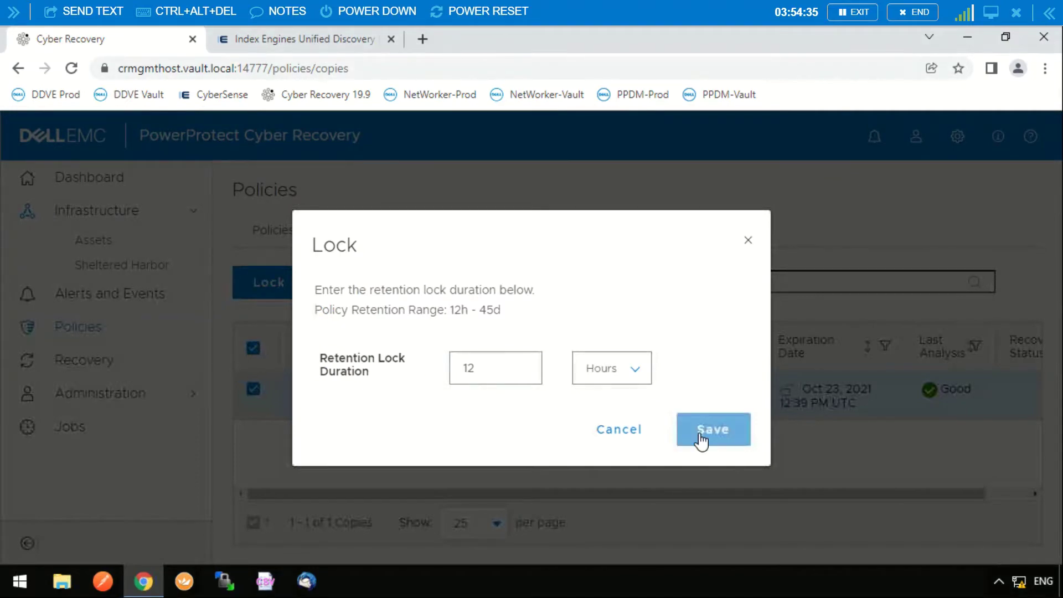
pyautogui.click(693, 435)
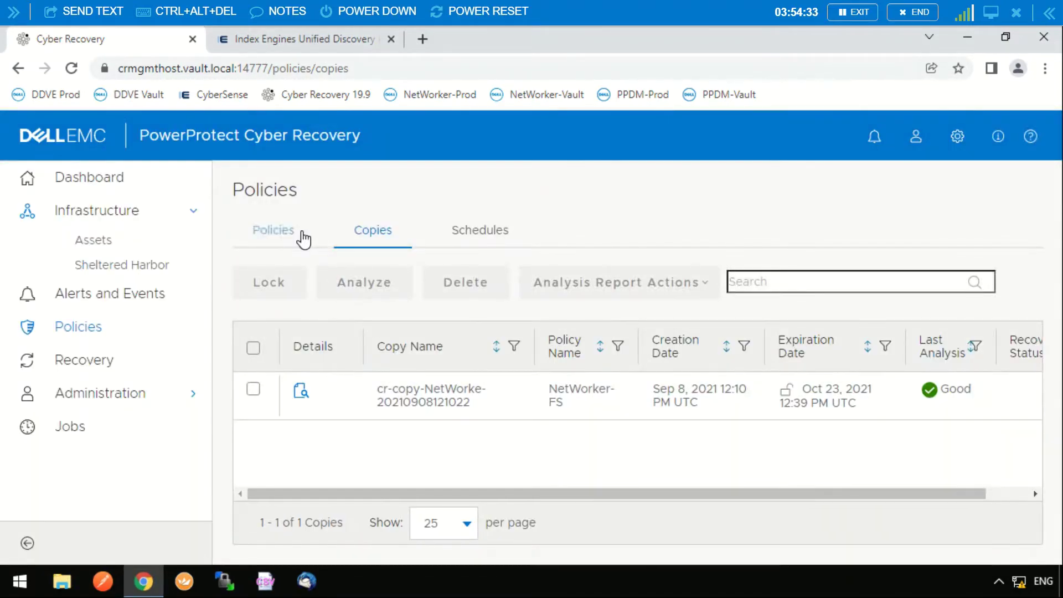
pyautogui.click(304, 237)
pyautogui.click(353, 238)
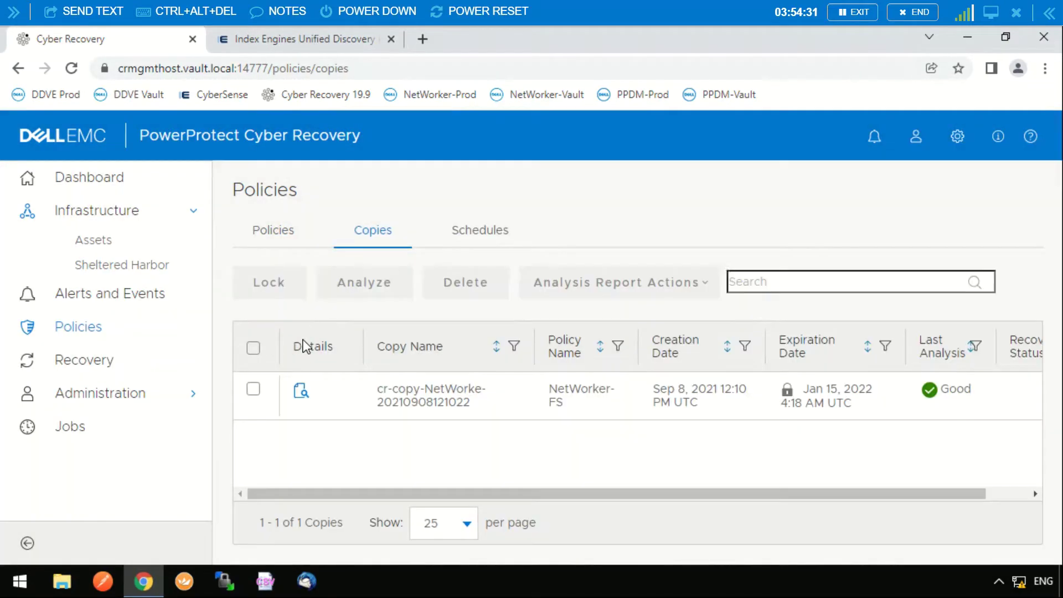
pyautogui.click(252, 389)
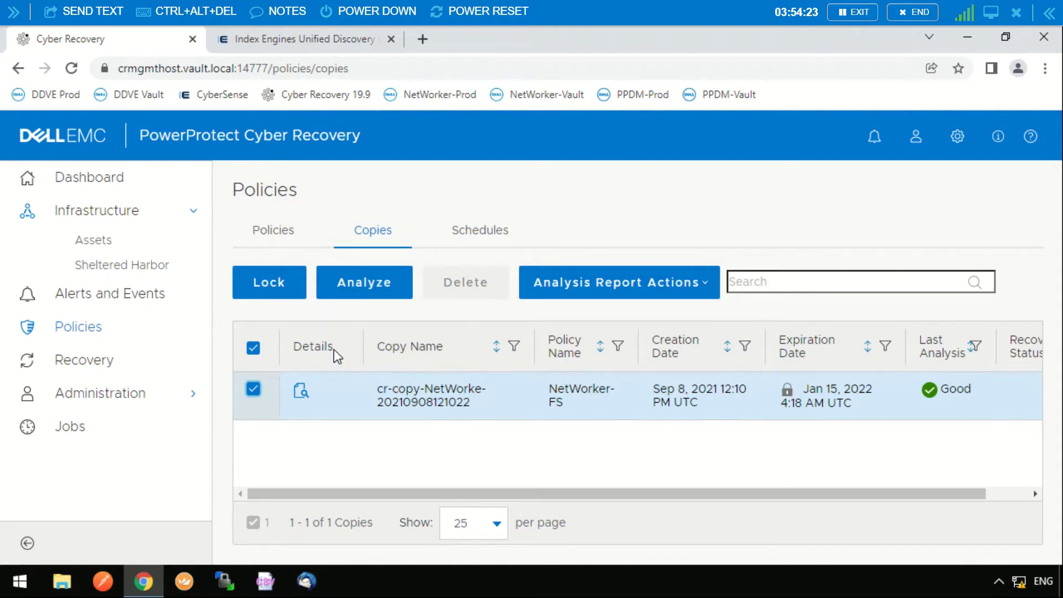
# Run the Secure Copy action on the NetWorker-FS policy with a 12-hour lock.
pyautogui.click(288, 241)
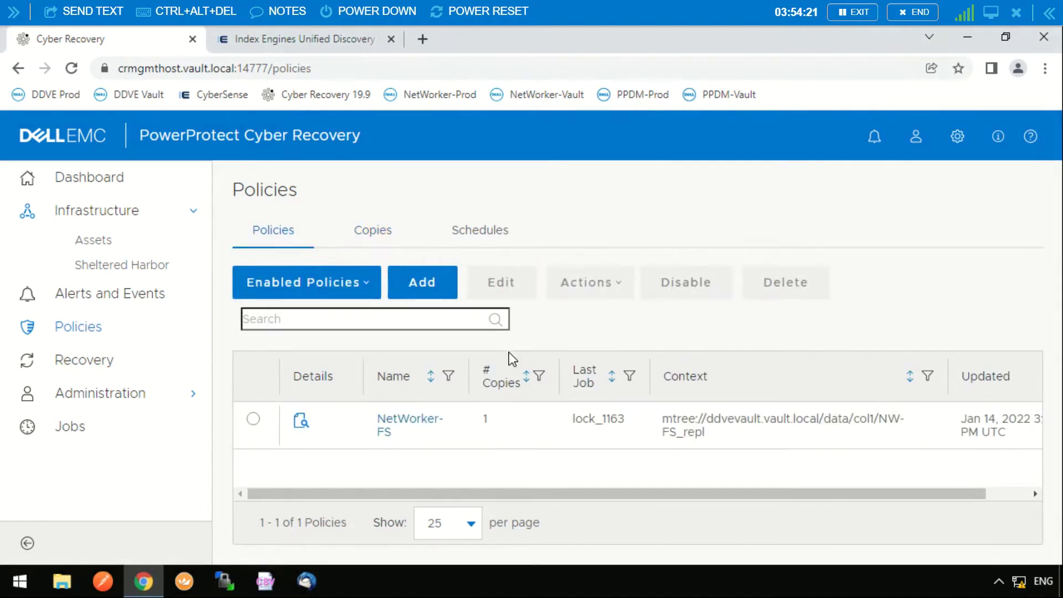
pyautogui.click(255, 419)
pyautogui.click(606, 291)
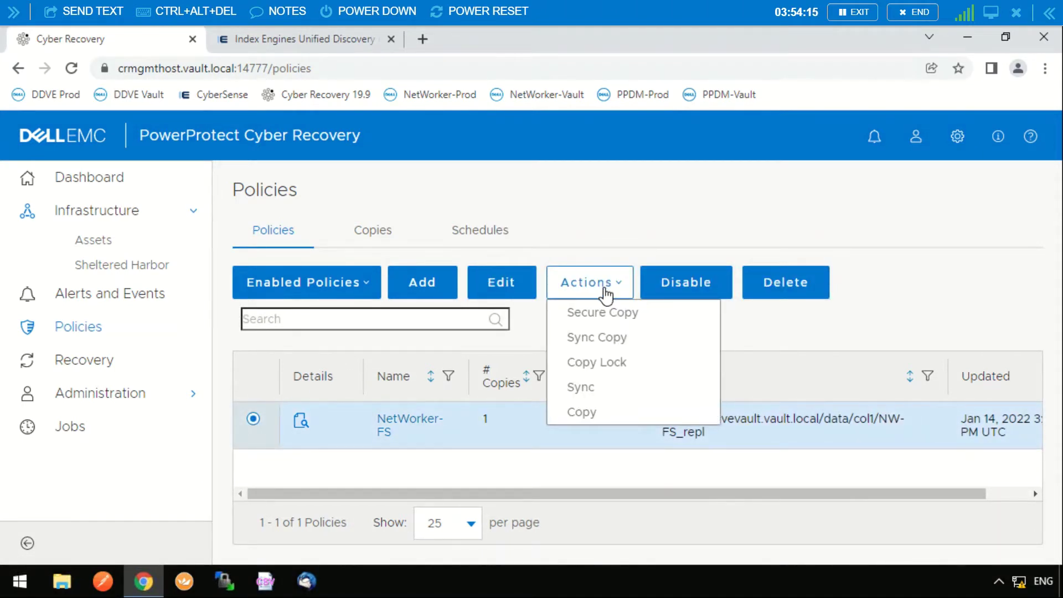
pyautogui.click(613, 315)
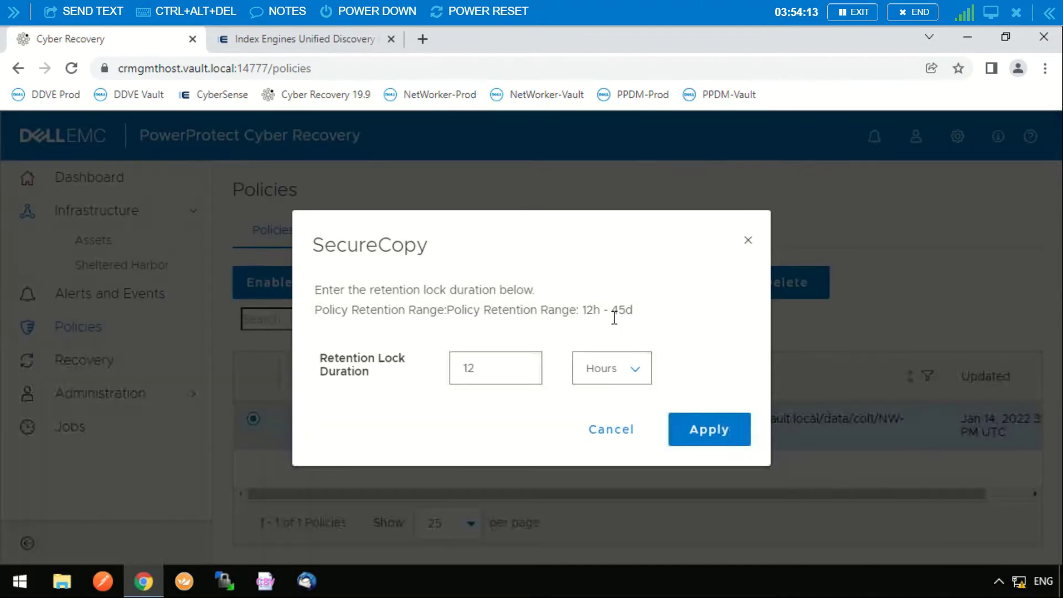
pyautogui.click(688, 421)
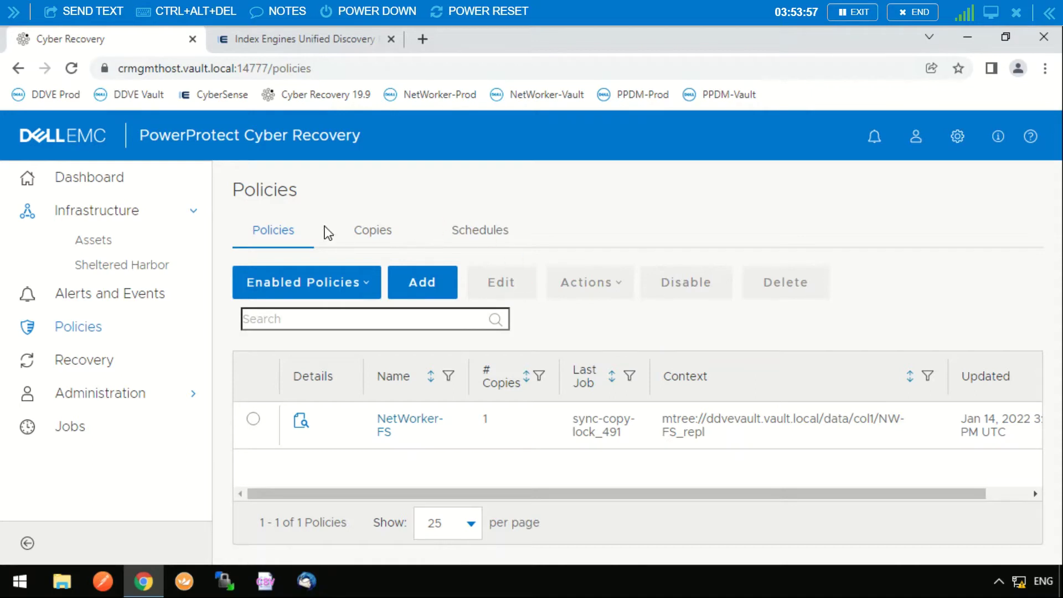
# Follow job sync-copy-lock_491 on the refreshed dashboard, now at 35% with the vault Locked.
pyautogui.click(98, 192)
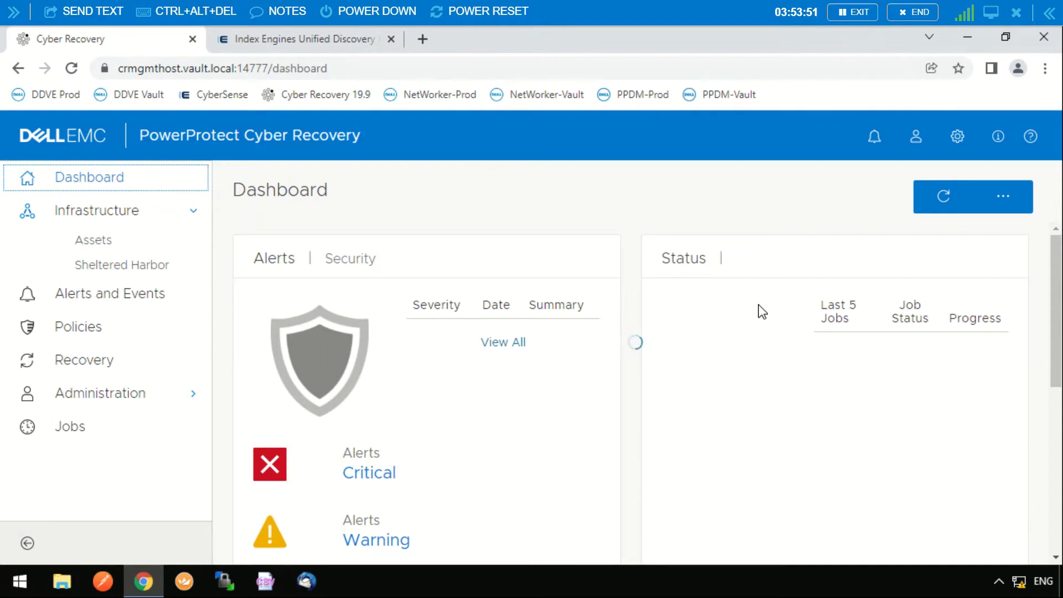
pyautogui.click(942, 209)
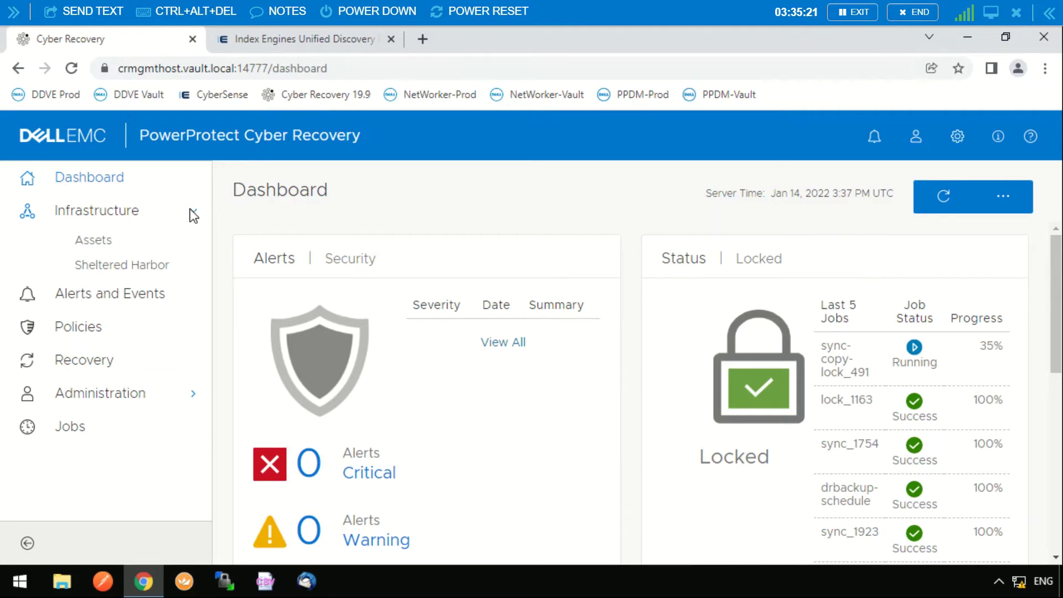
# Analyze the Jan 14, 2022 copy with CyberSense, then reopen the copies list showing it Suspicious.
pyautogui.click(108, 330)
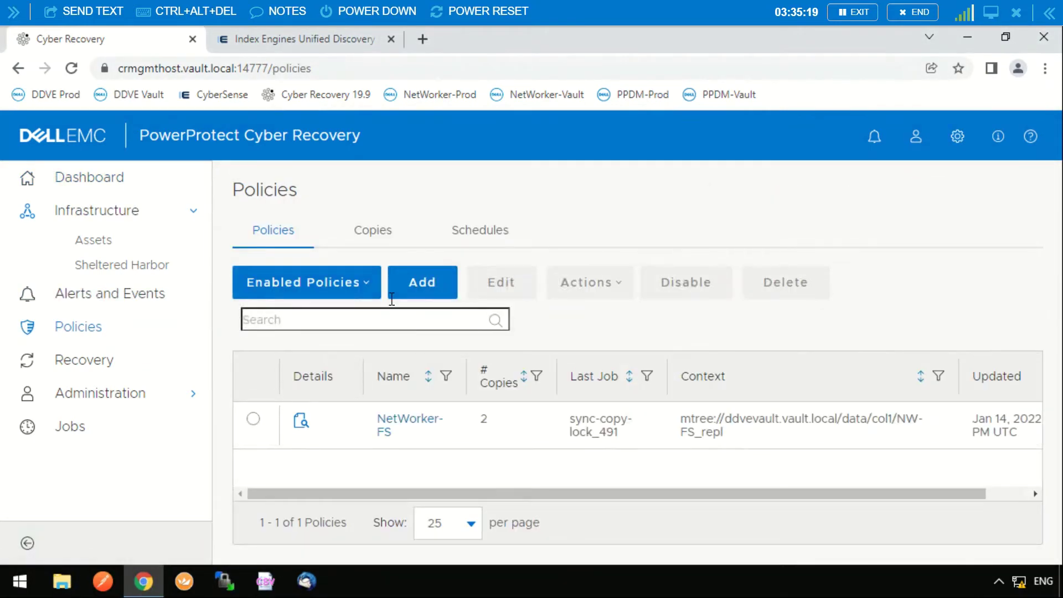
pyautogui.click(379, 240)
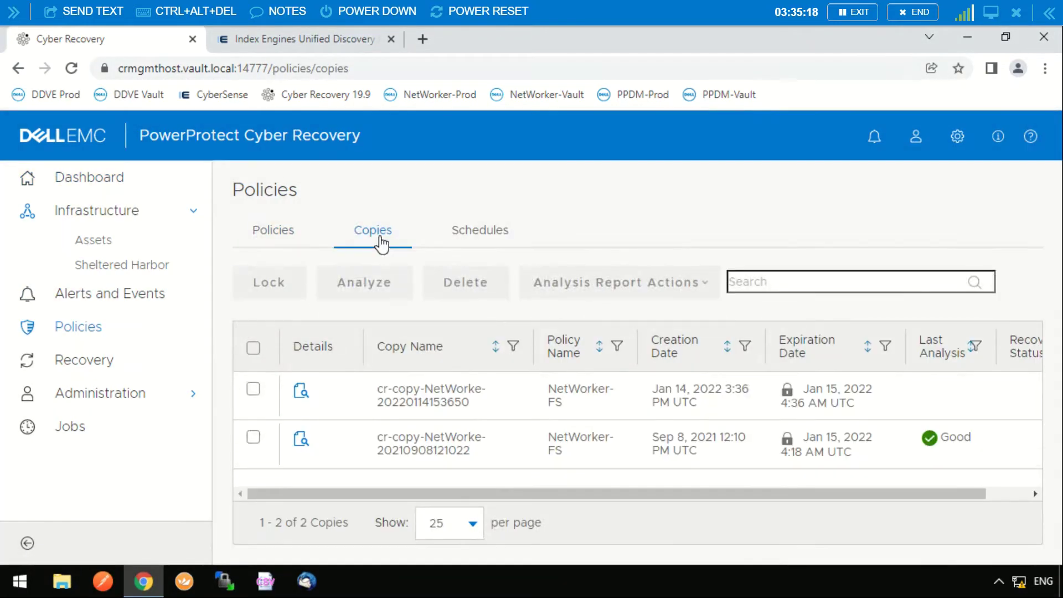
pyautogui.click(253, 389)
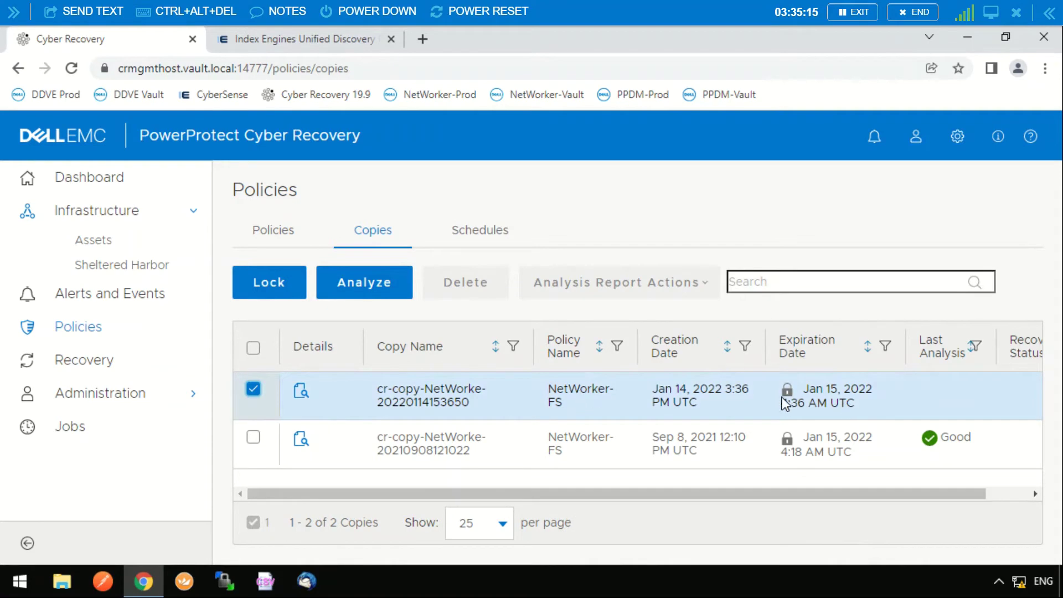
pyautogui.click(394, 284)
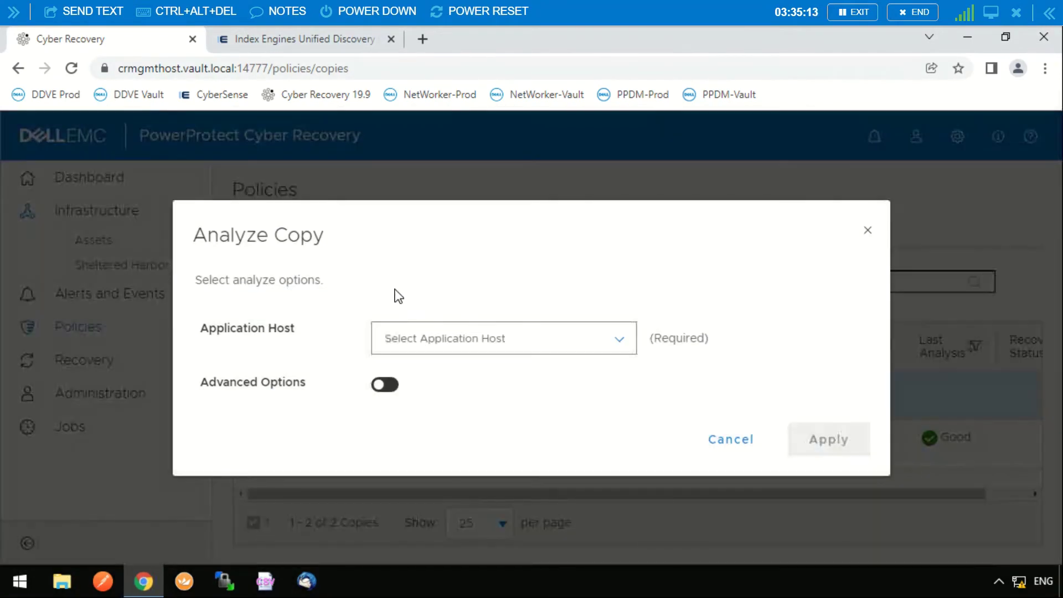
pyautogui.click(458, 346)
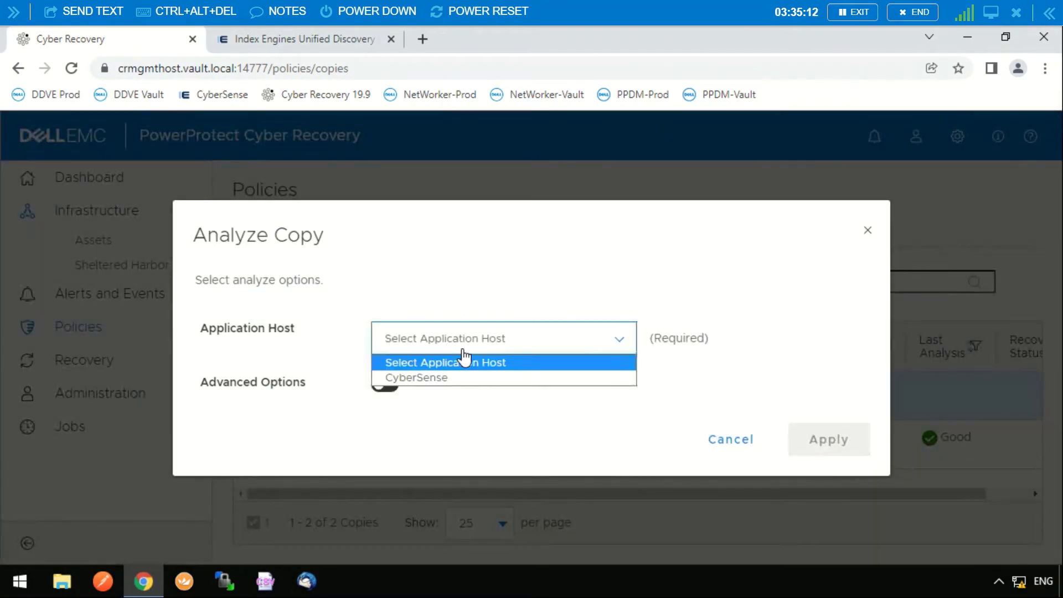
pyautogui.click(485, 382)
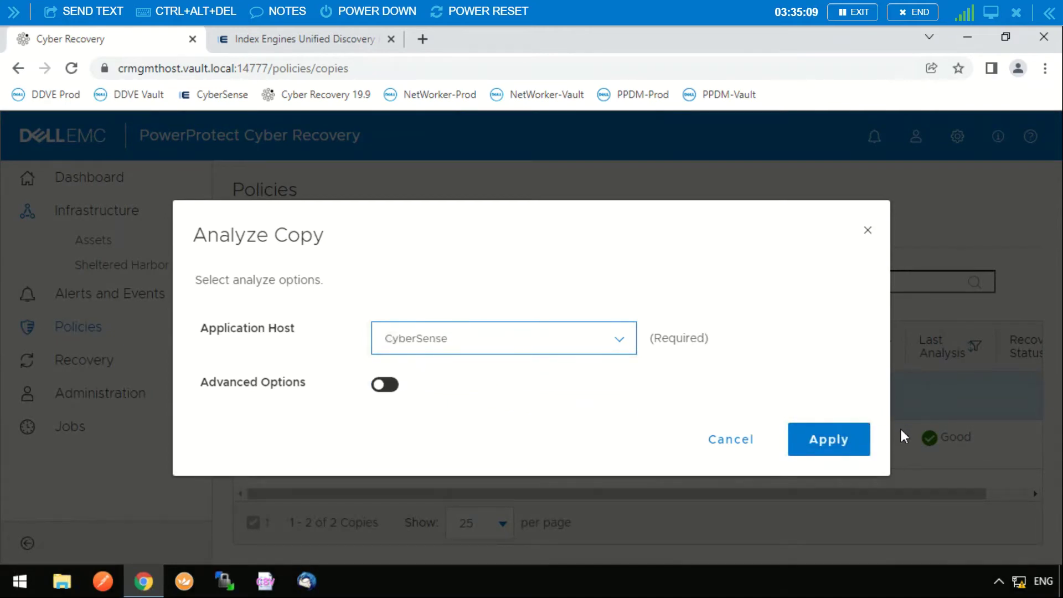
pyautogui.click(837, 433)
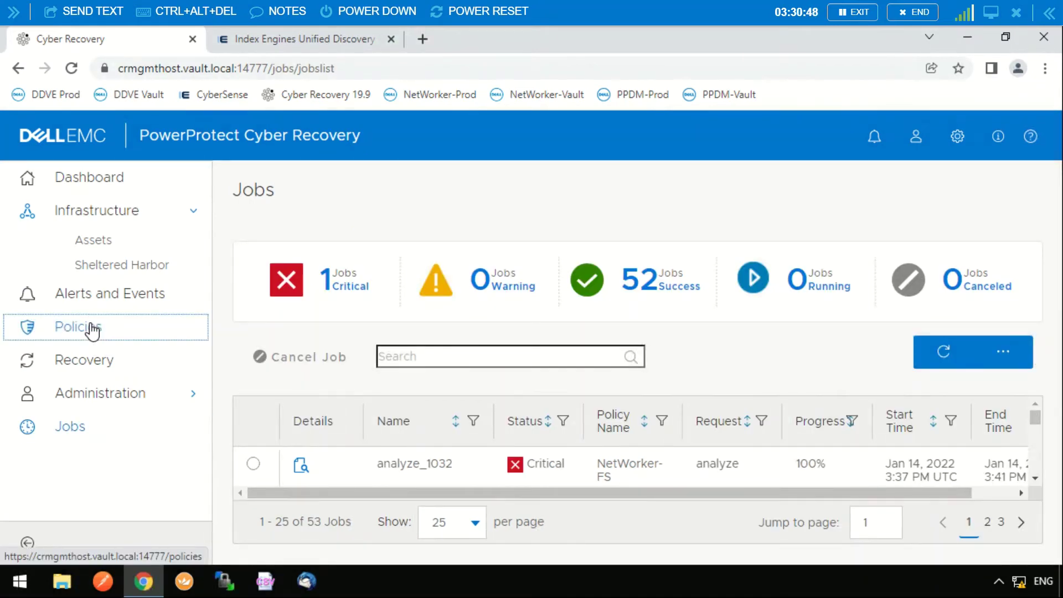
pyautogui.click(89, 330)
pyautogui.click(378, 233)
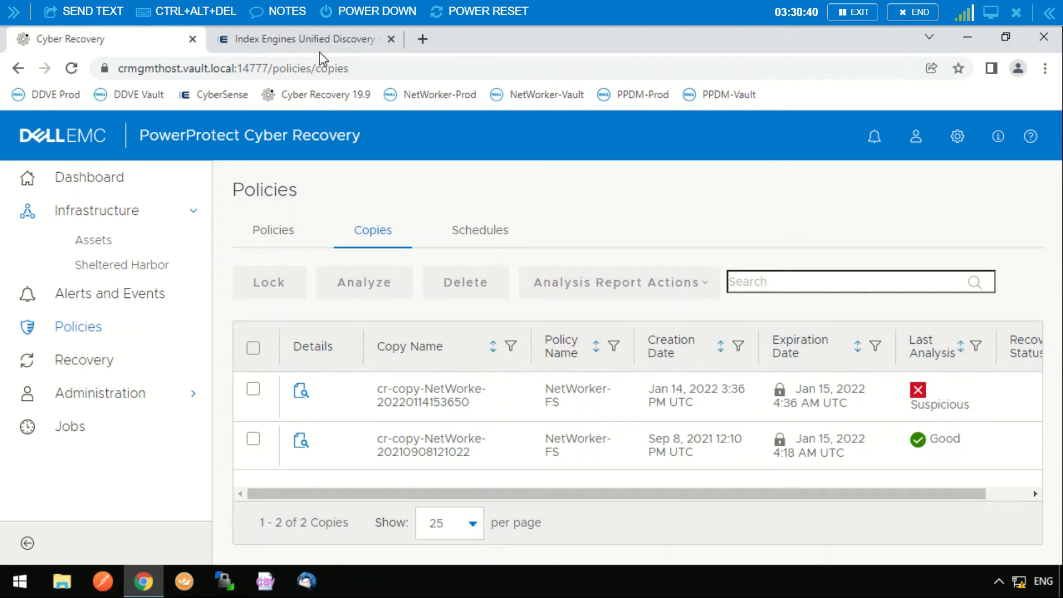
# Run the tag:/suspect query in CyberSense, listing 24 suspect PDF files modified Sep-08-2021.
pyautogui.click(313, 40)
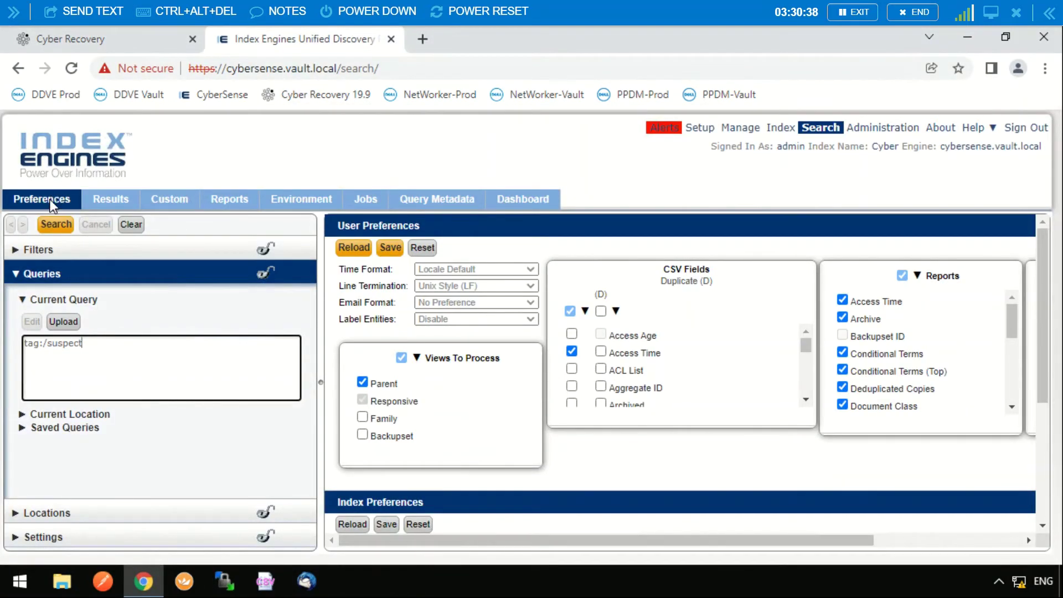
pyautogui.click(54, 224)
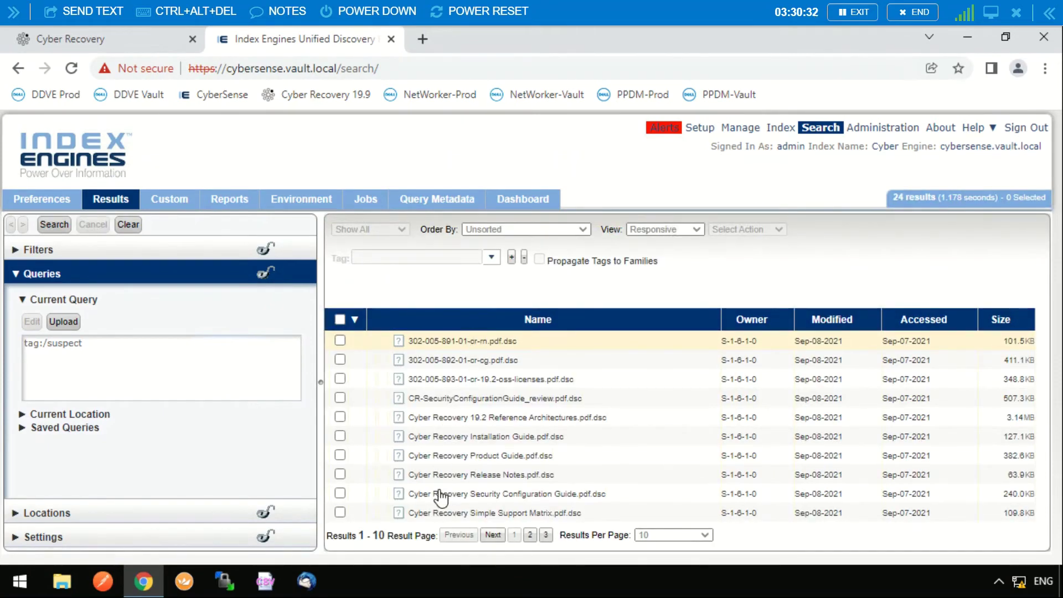
# Select the Sep 8, 2021 copy analysed as Good on the Recovery copies page.
pyautogui.click(92, 47)
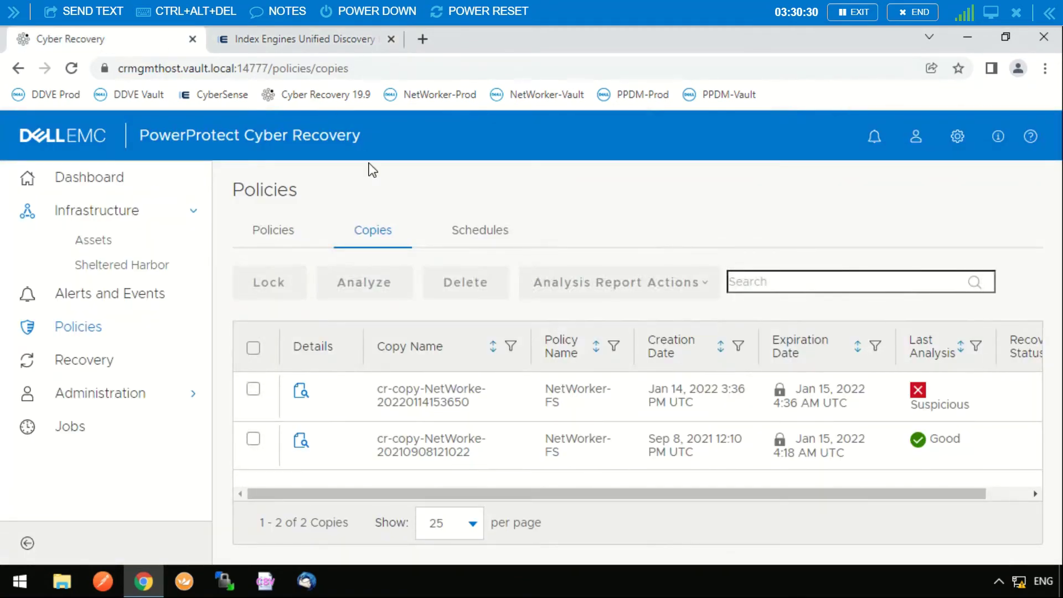
pyautogui.click(68, 364)
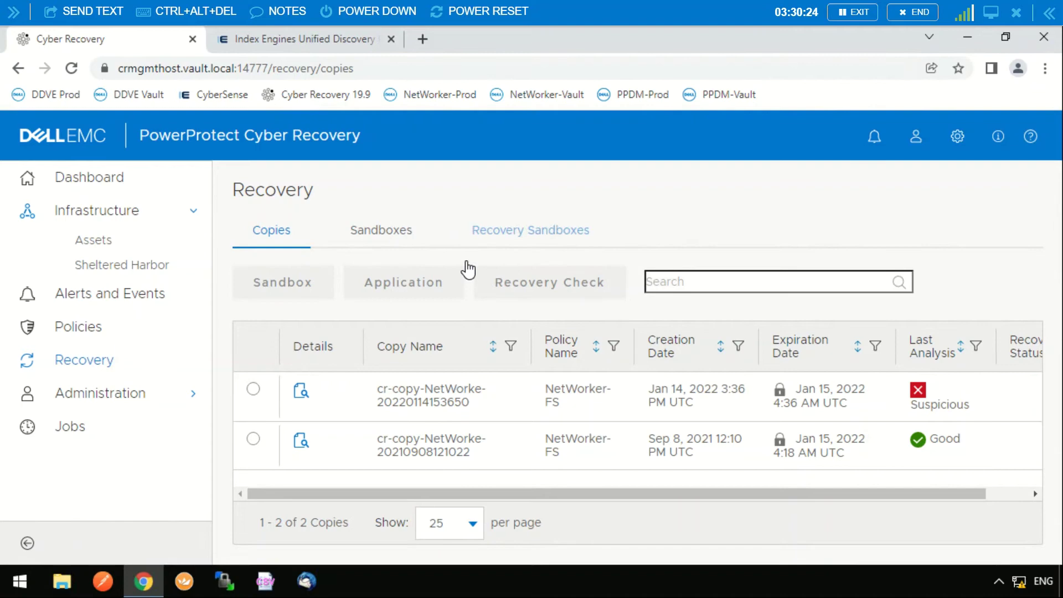
pyautogui.click(254, 438)
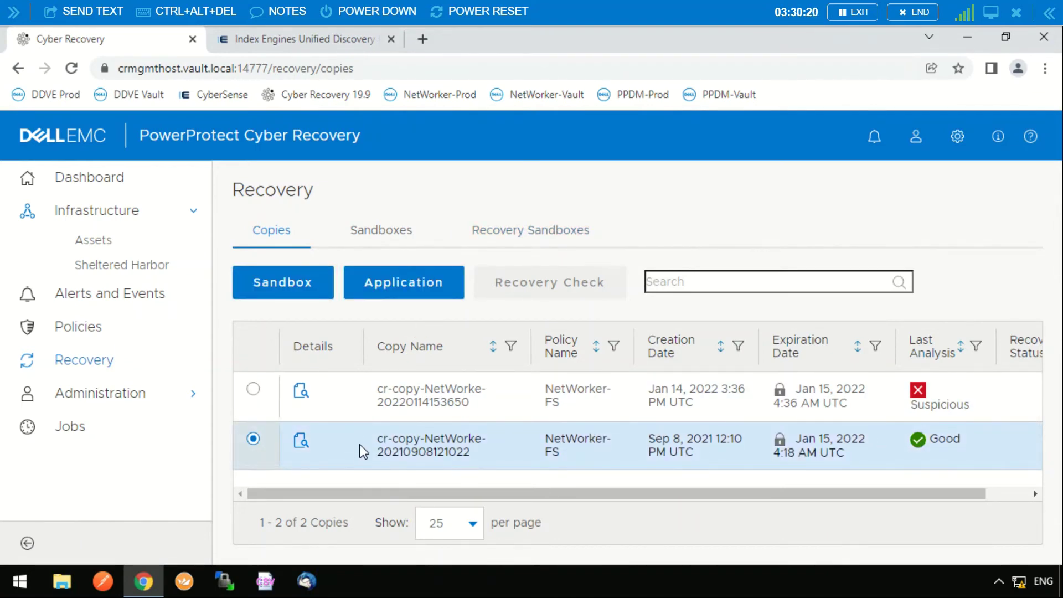
# Submit an application recovery to host NWVault, entering the storage user name and password.
pyautogui.click(433, 289)
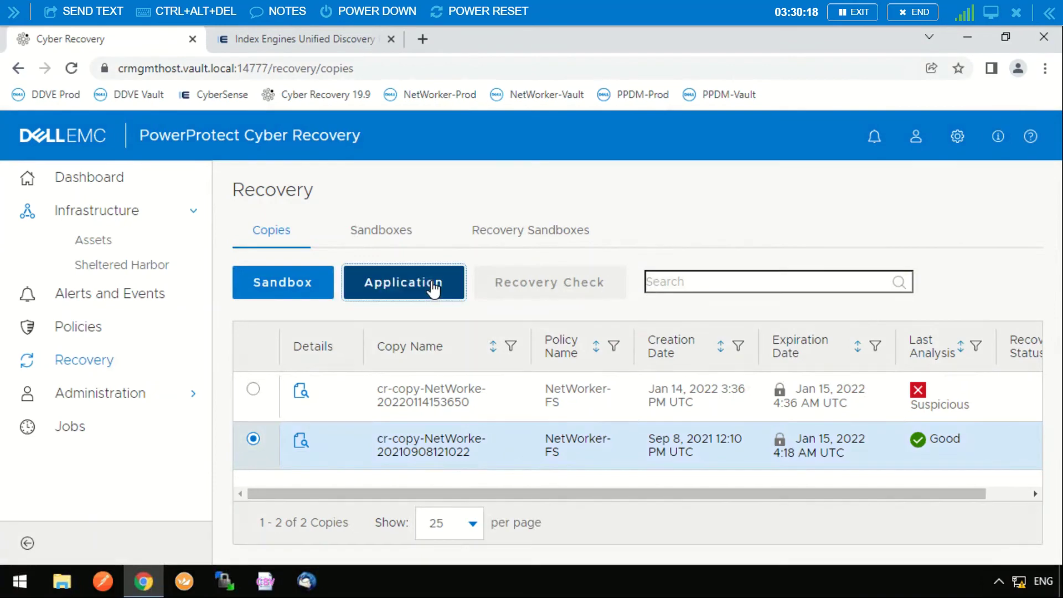
pyautogui.click(436, 349)
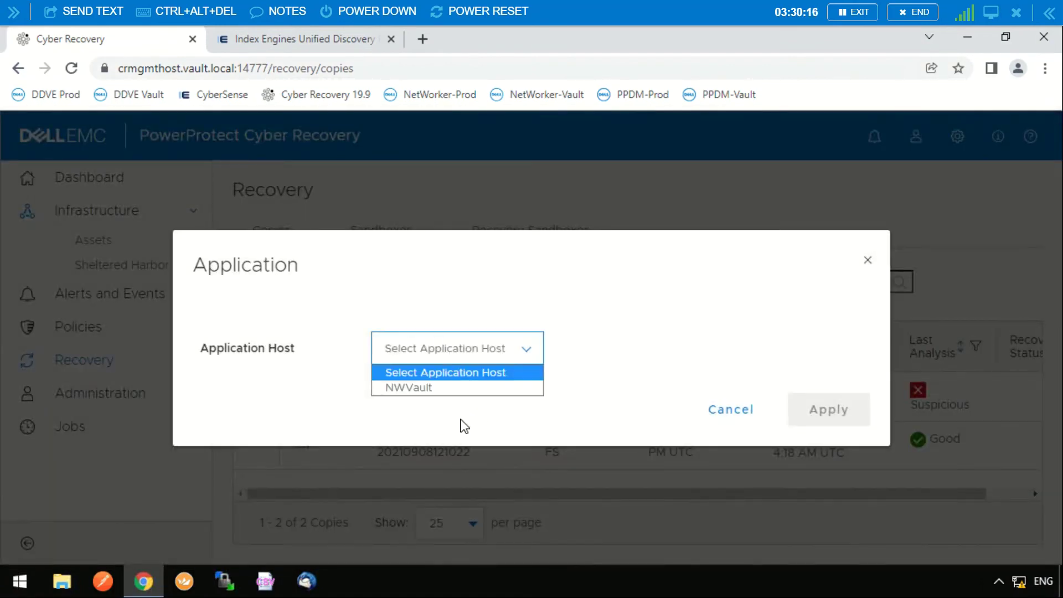
pyautogui.click(438, 388)
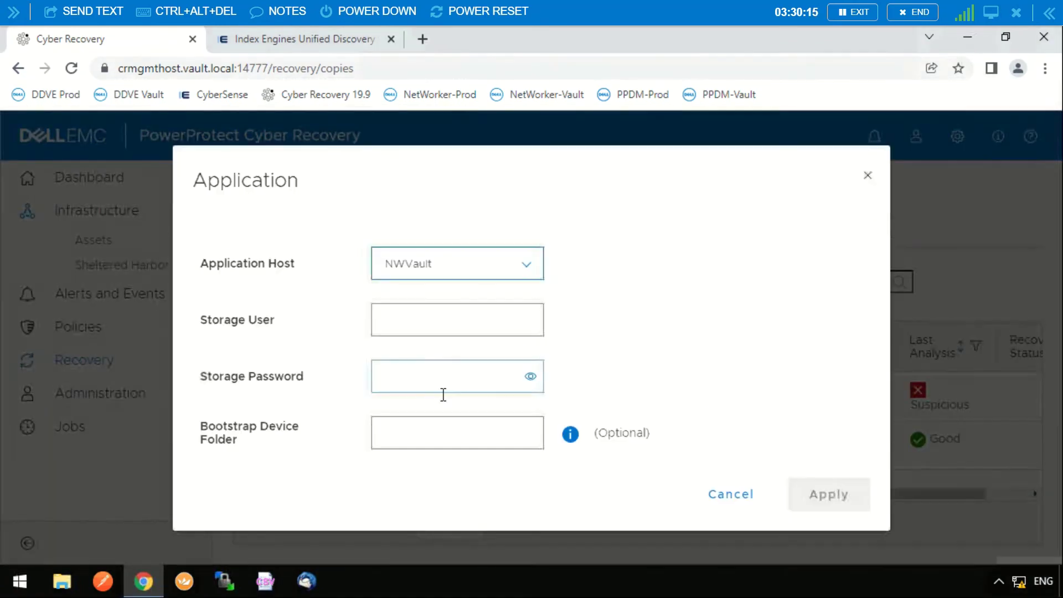
pyautogui.click(433, 322)
pyautogui.write('ddboost')
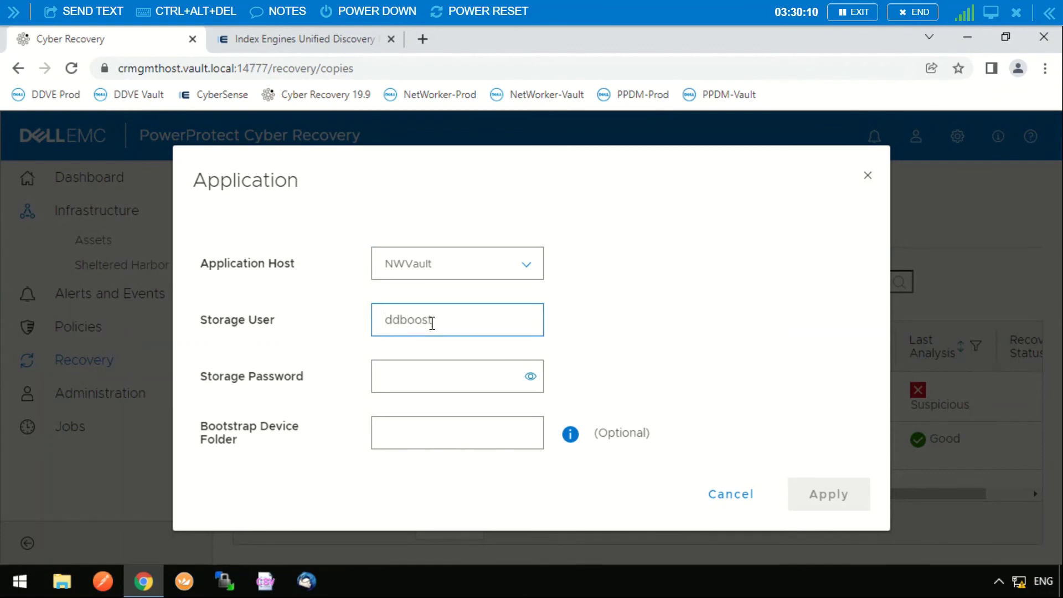
pyautogui.press('Tab')
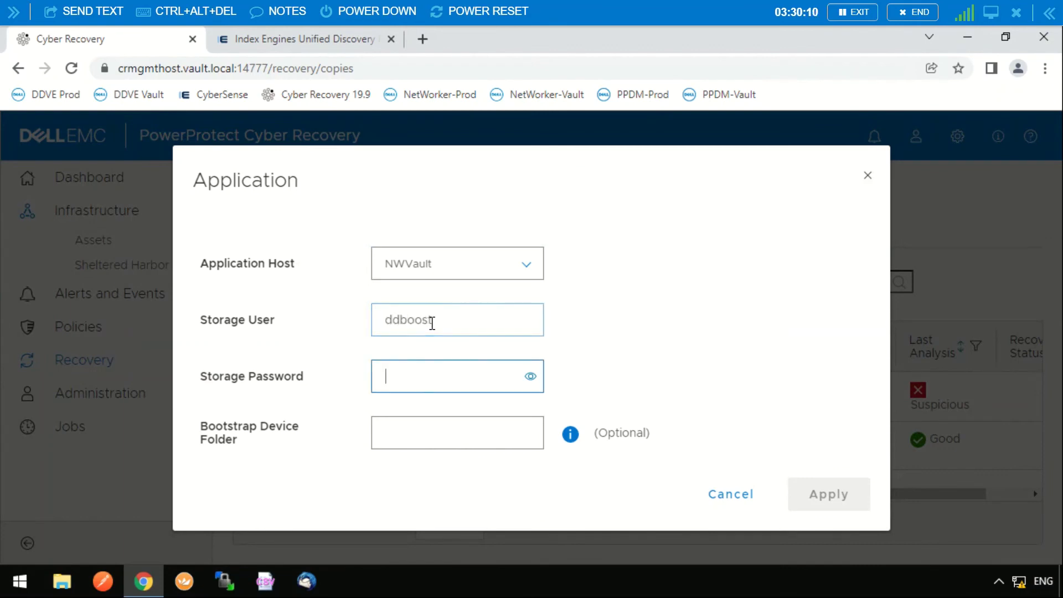
pyautogui.write('****')
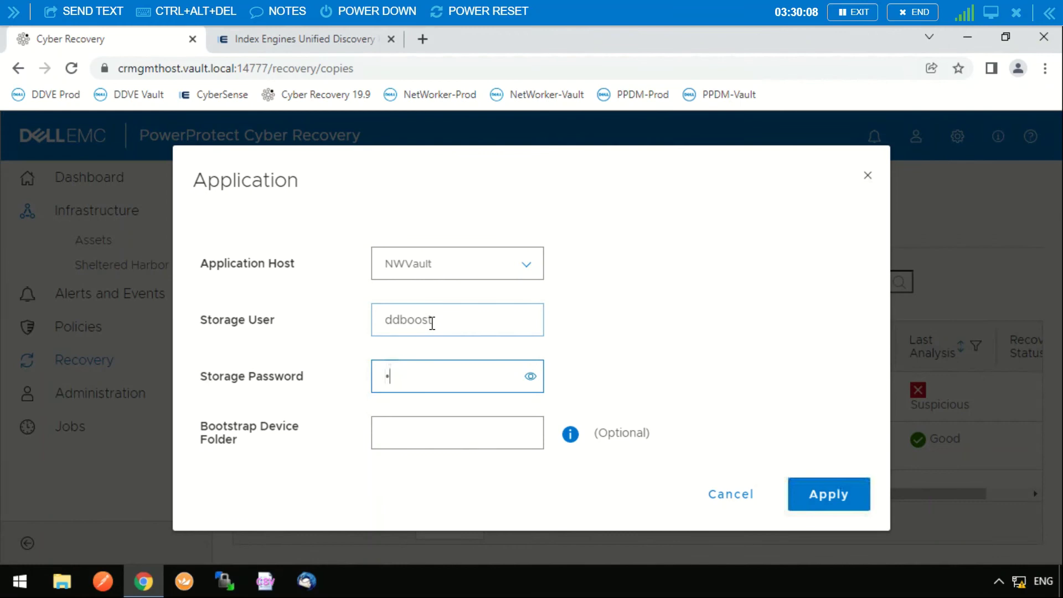
pyautogui.write('*******')
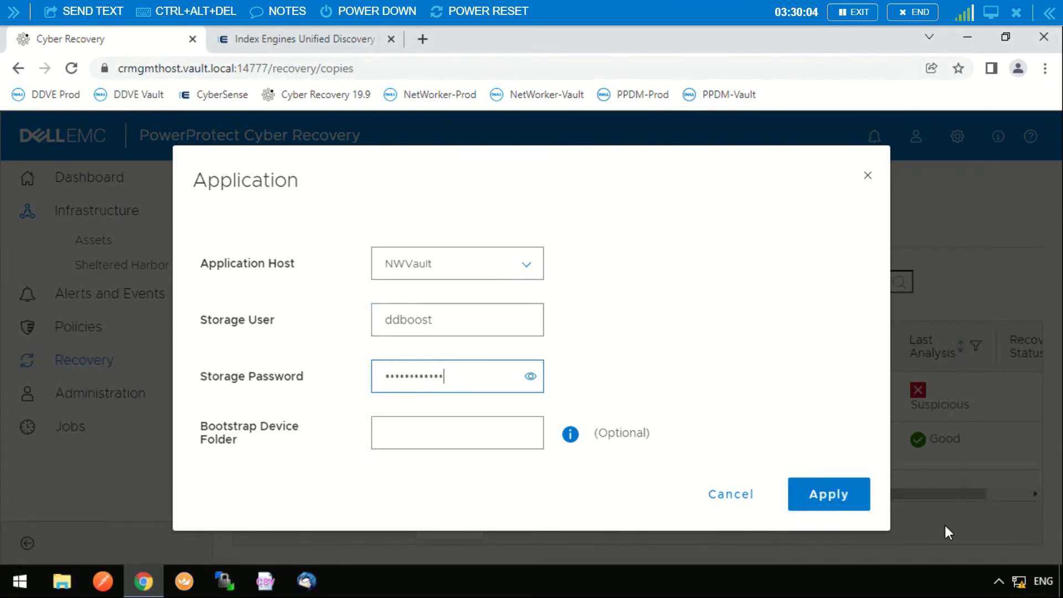
pyautogui.click(861, 504)
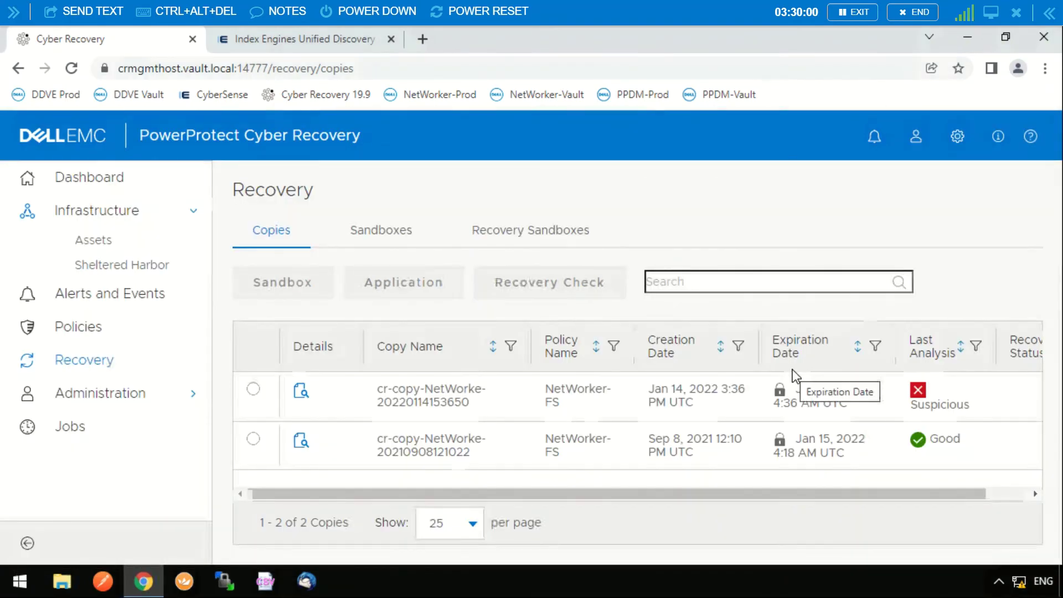
# Find sandbox cr-rec-NW-FS_1113 for the Sep 8 copy on NWVault under Recovery Sandboxes.
pyautogui.click(507, 236)
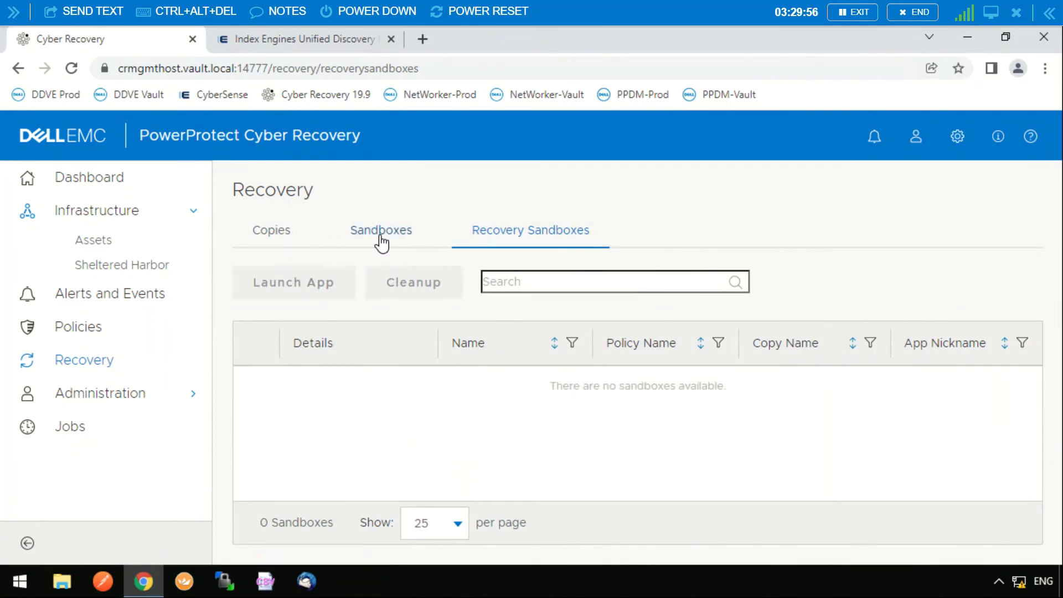
pyautogui.click(380, 242)
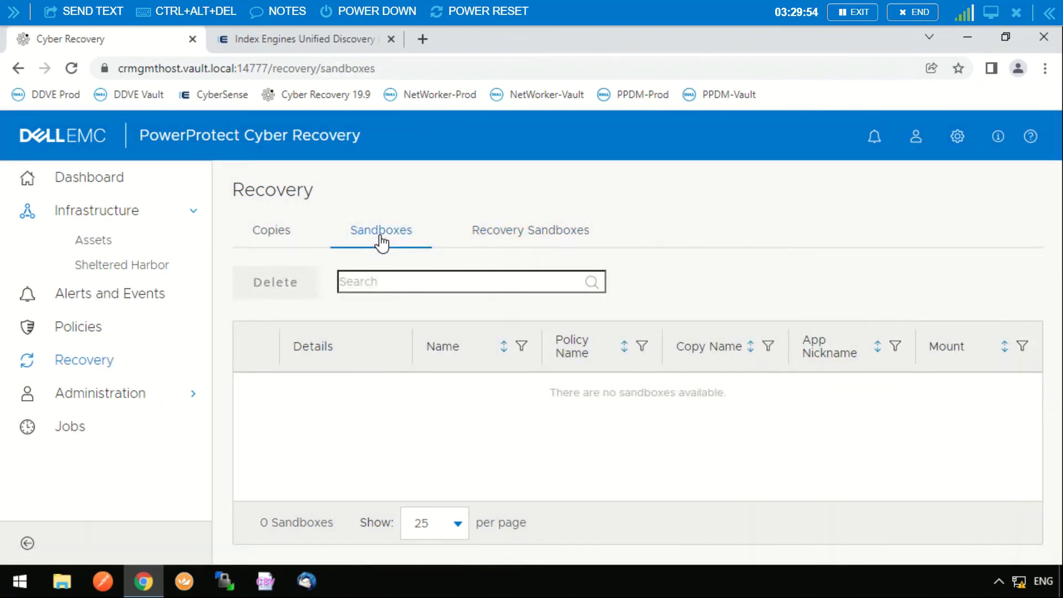
pyautogui.click(269, 232)
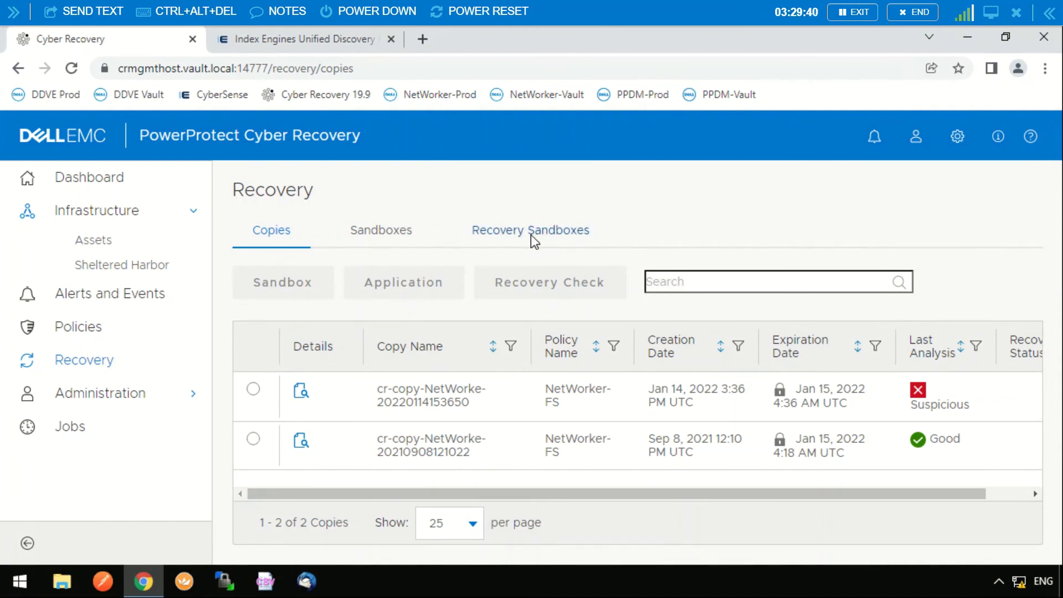
pyautogui.click(534, 239)
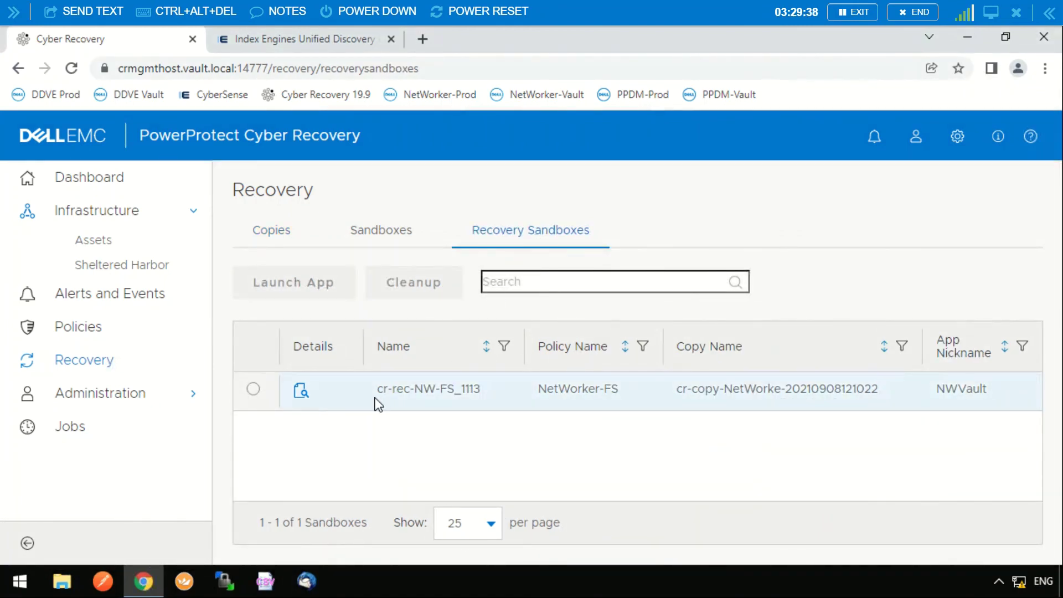